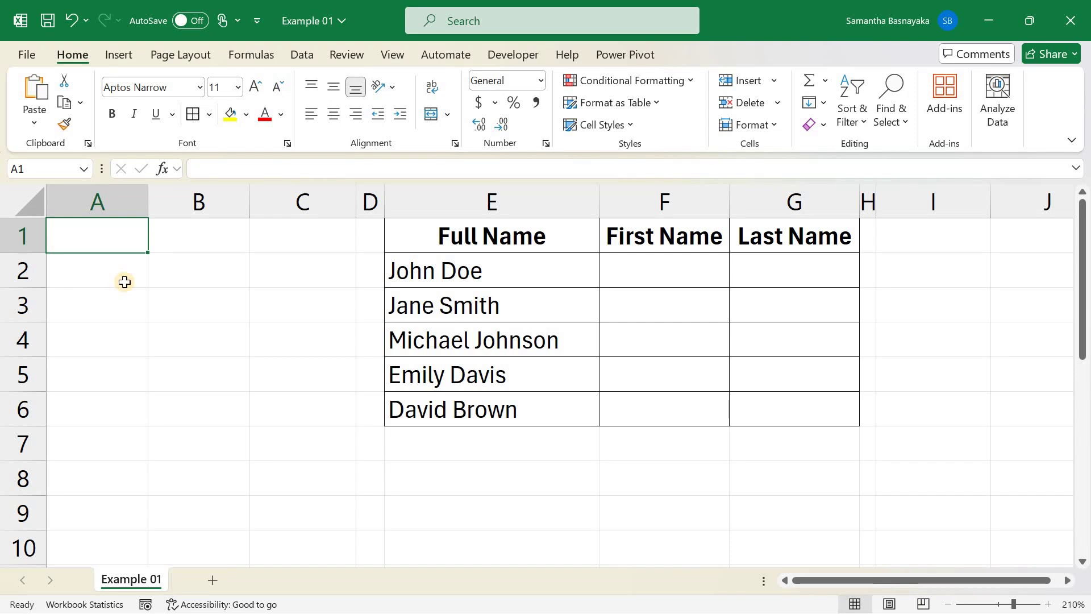
- Enter 1 in cell A1 and 2 in cell A2
click(124, 281)
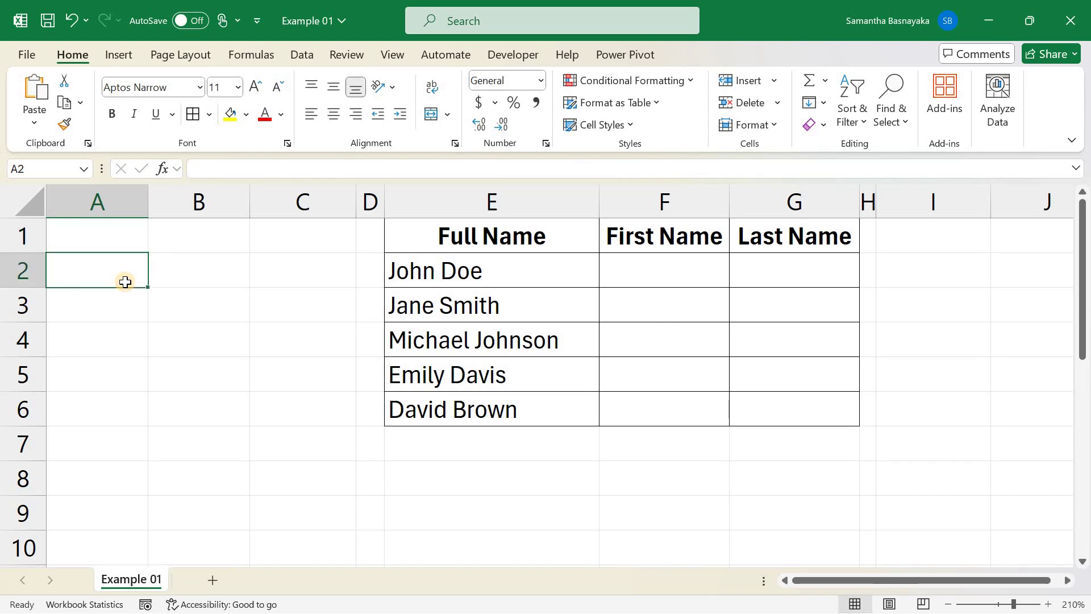
click(191, 275)
click(109, 282)
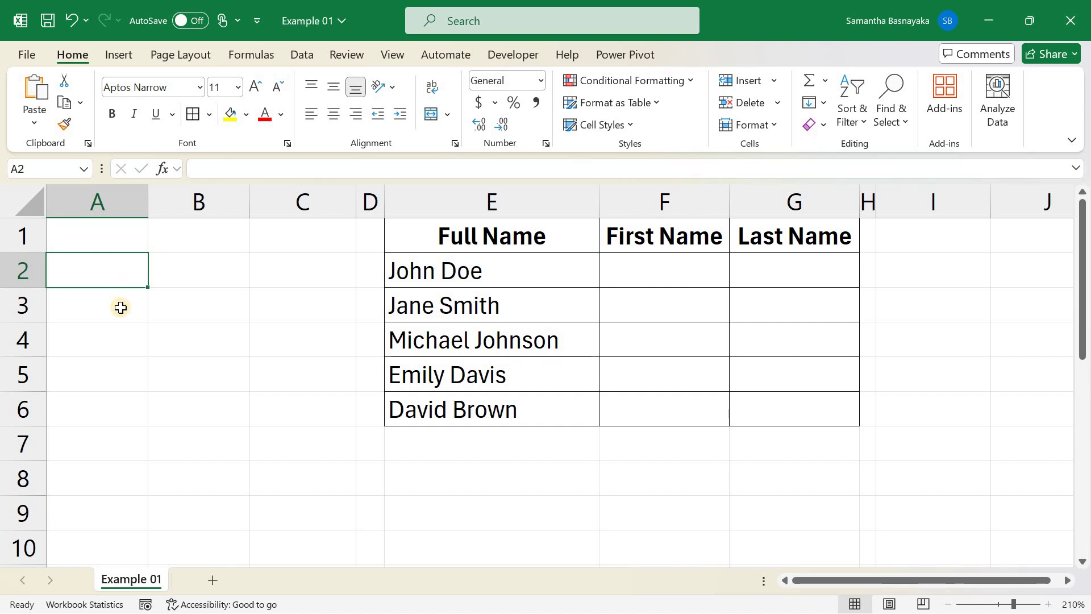
click(120, 308)
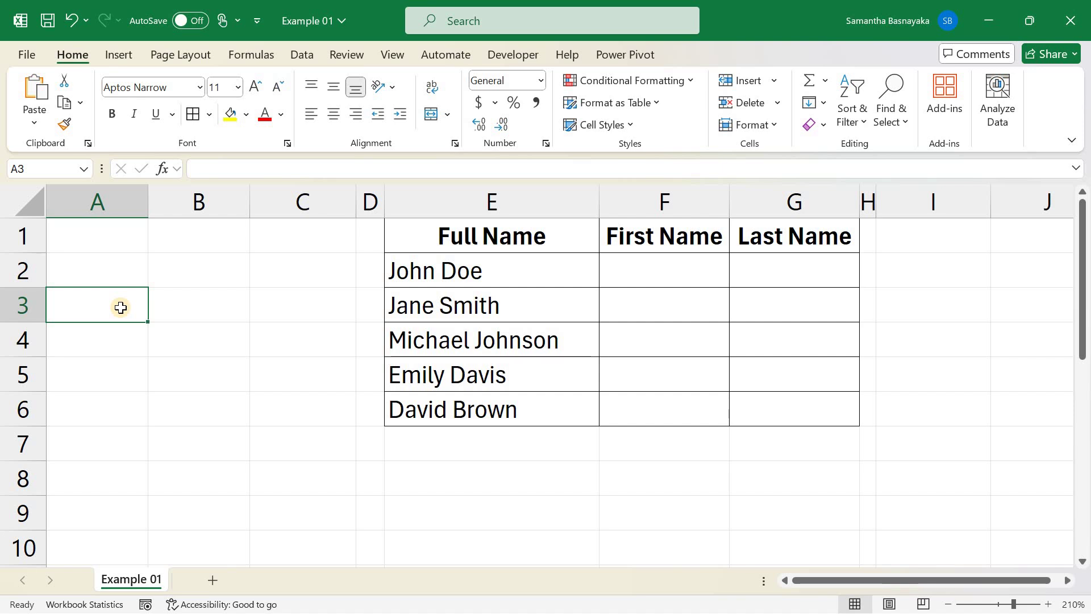
click(134, 249)
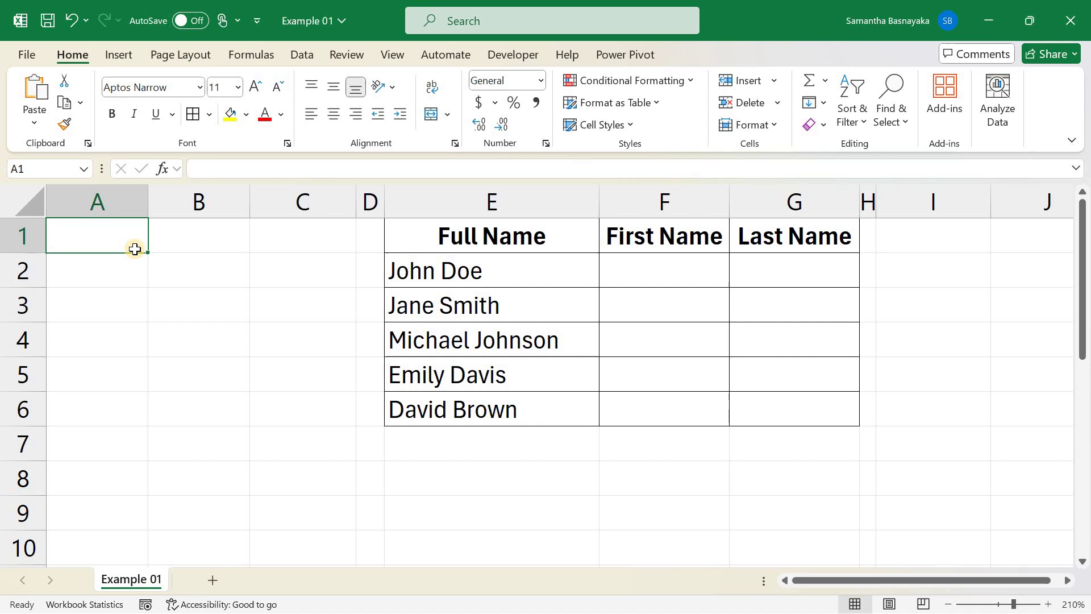
text(1)
key(Return)
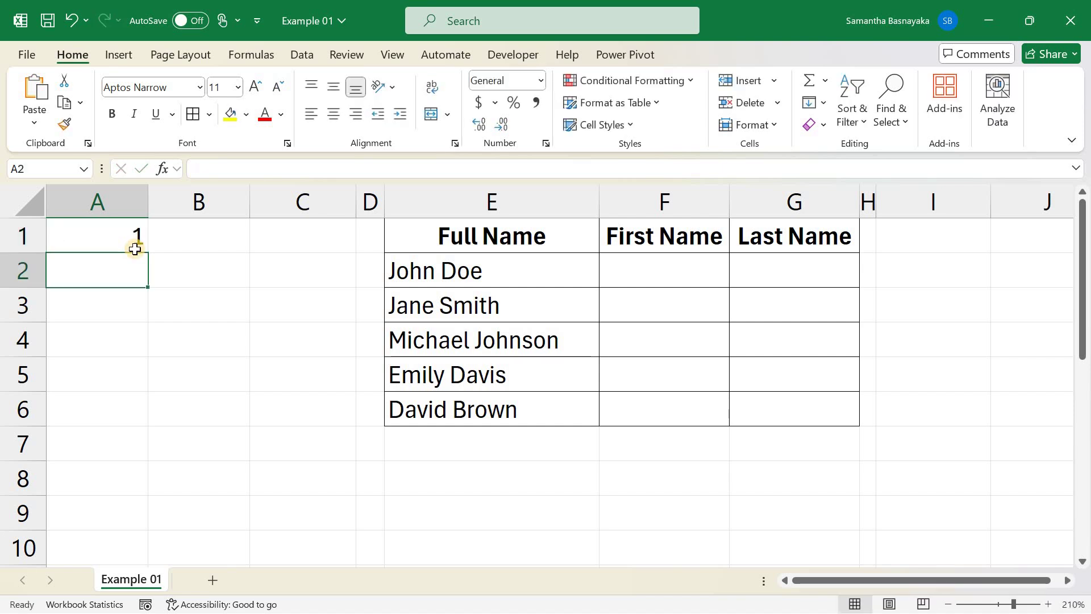
text(2)
key(Return)
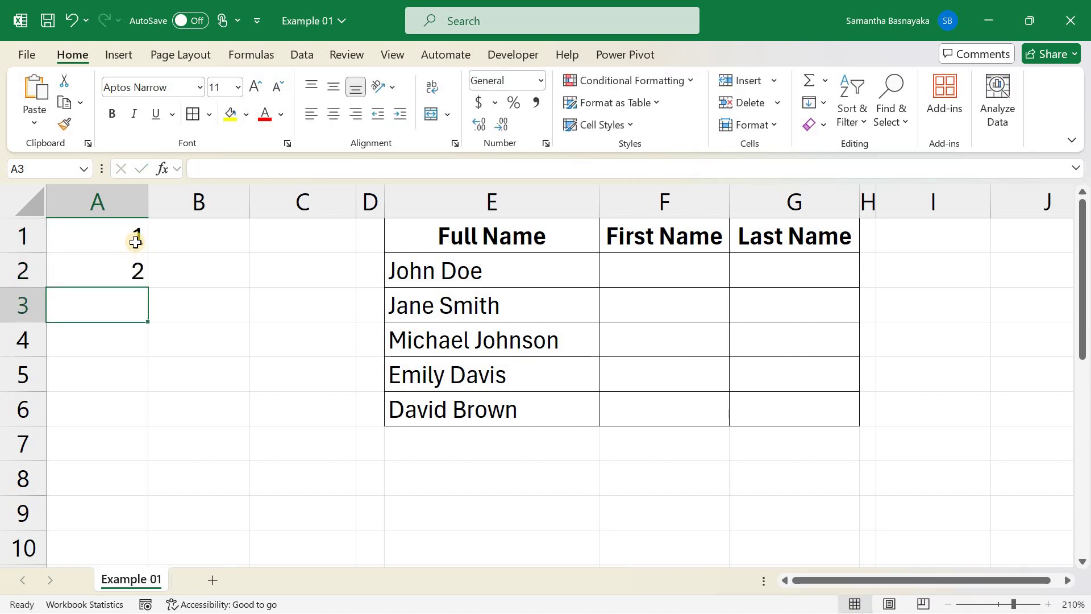
- Extend the 1, 2 pattern down to A10 and confirm A10 shows 10
drag(135, 242, 148, 291)
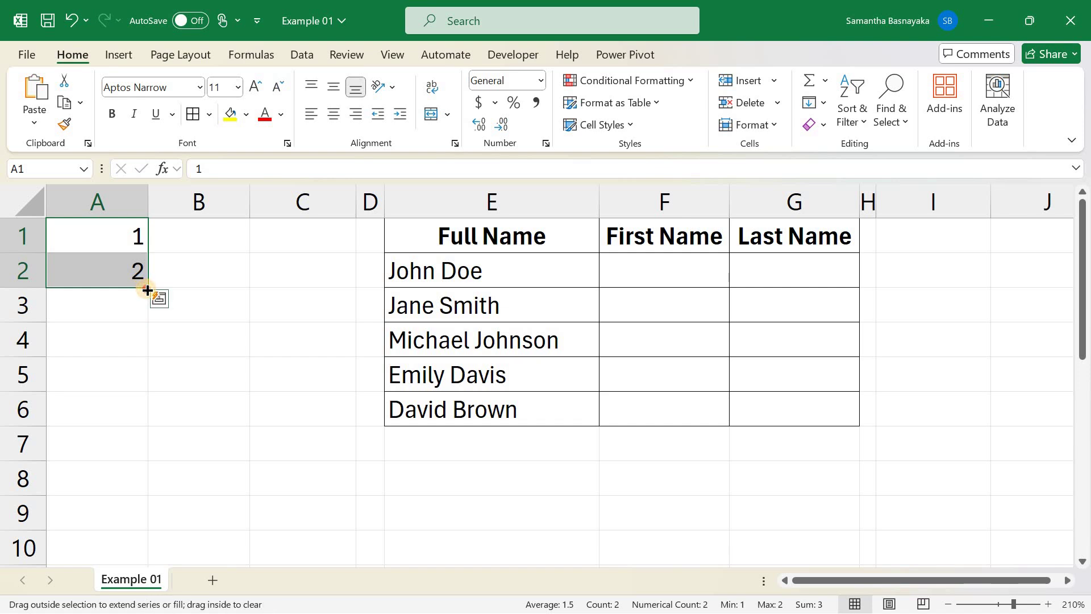
drag(148, 291, 109, 557)
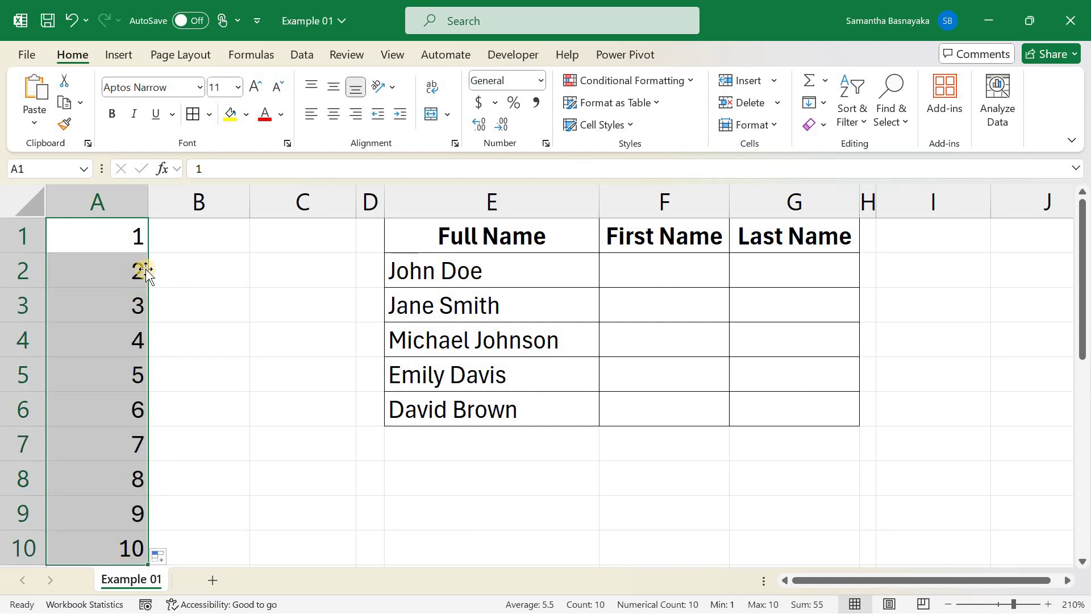
click(103, 234)
click(110, 547)
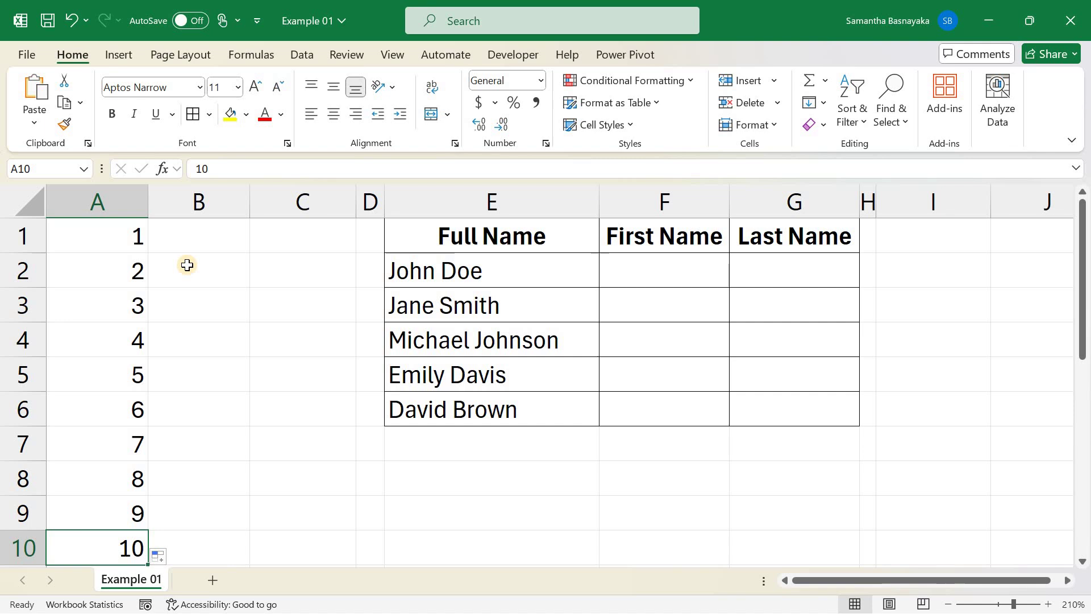
- Enter 1/3/2024 in B1, fill dates through 1/10/2024 in B8, and AutoFit column B
click(213, 245)
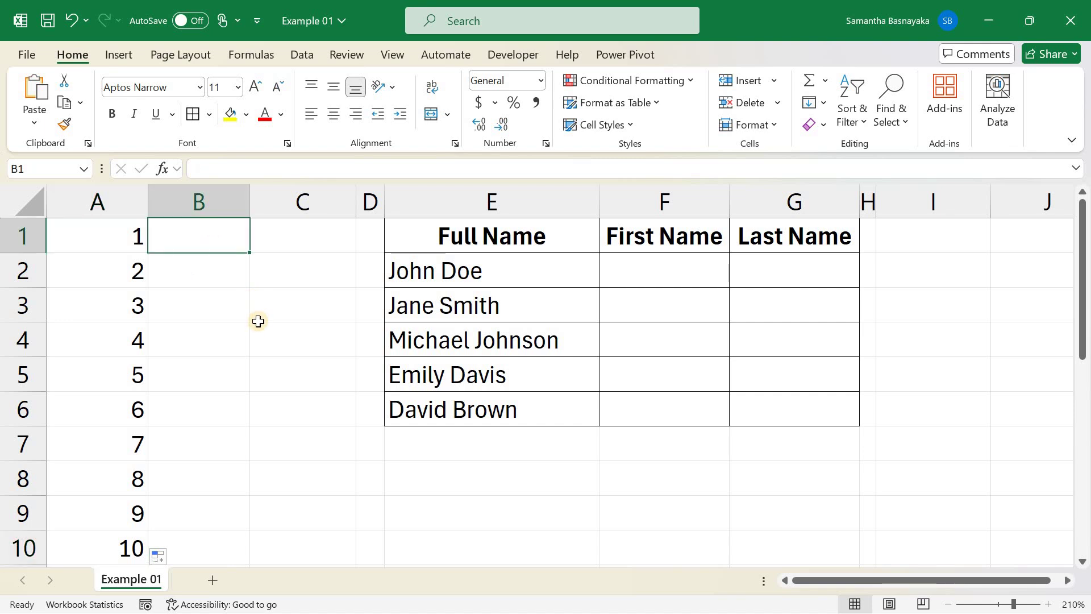
text(1/3/2024)
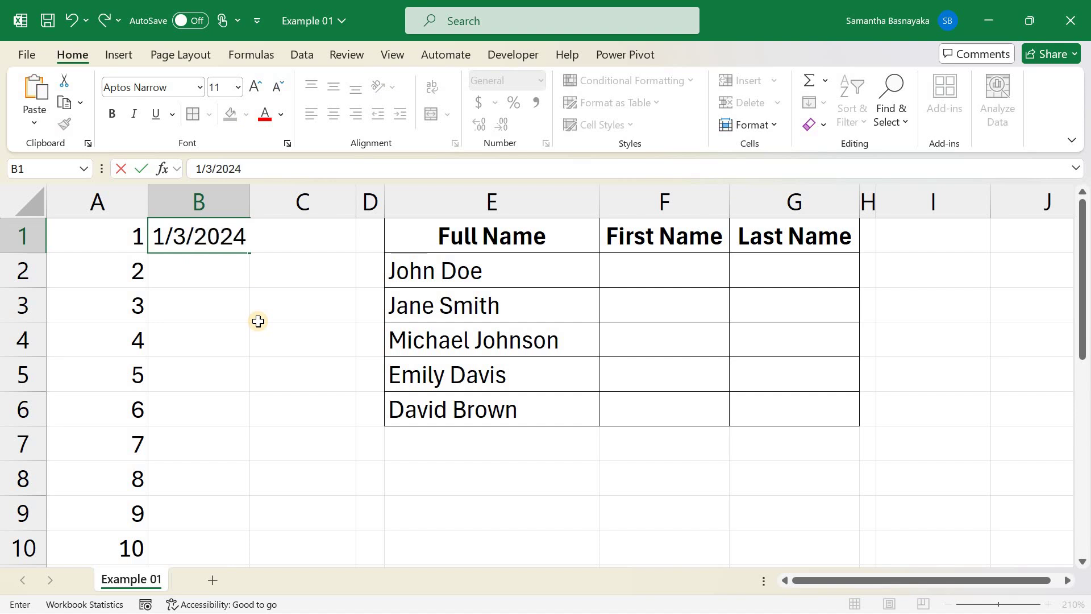
key(Return)
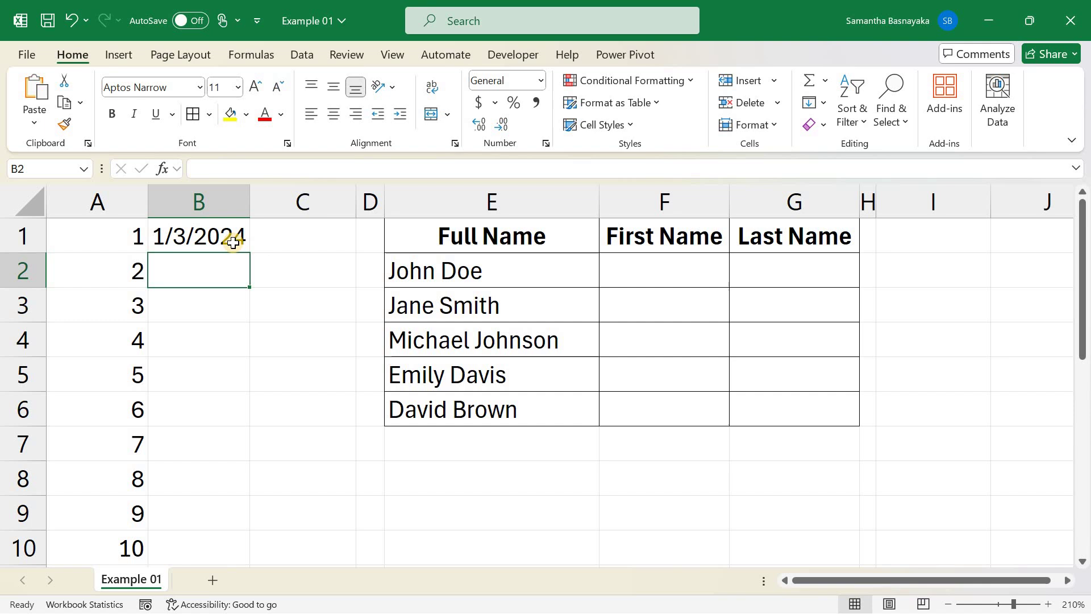
click(241, 243)
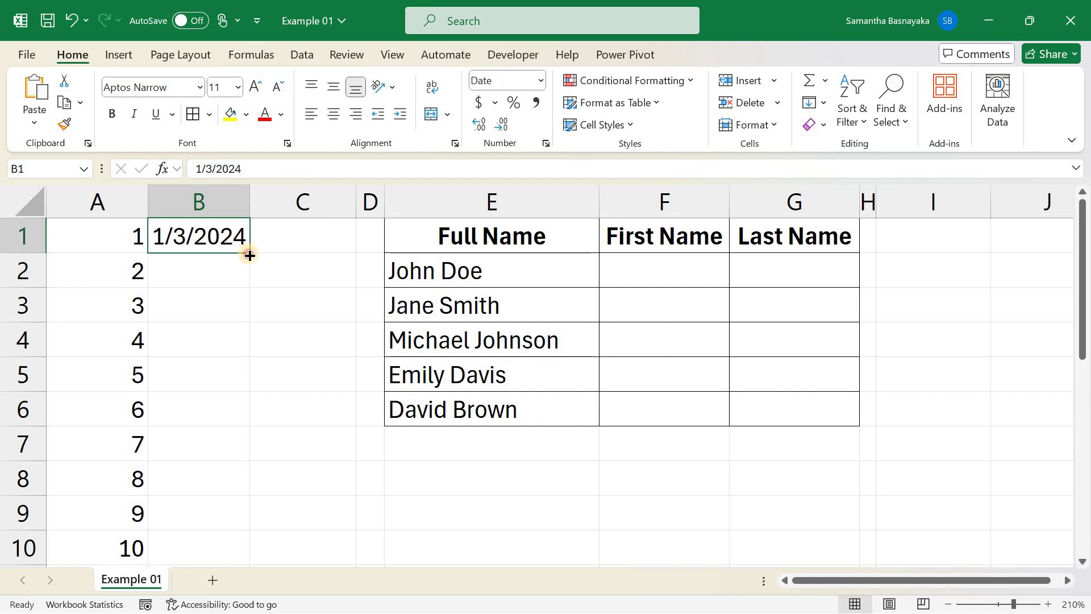
drag(249, 252, 221, 499)
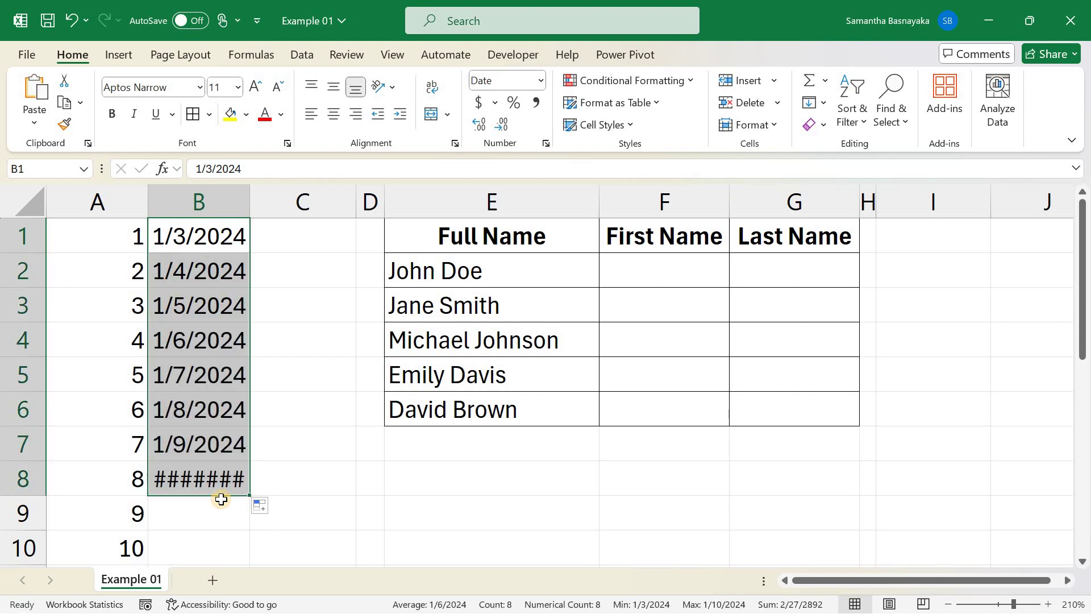
double_click(252, 206)
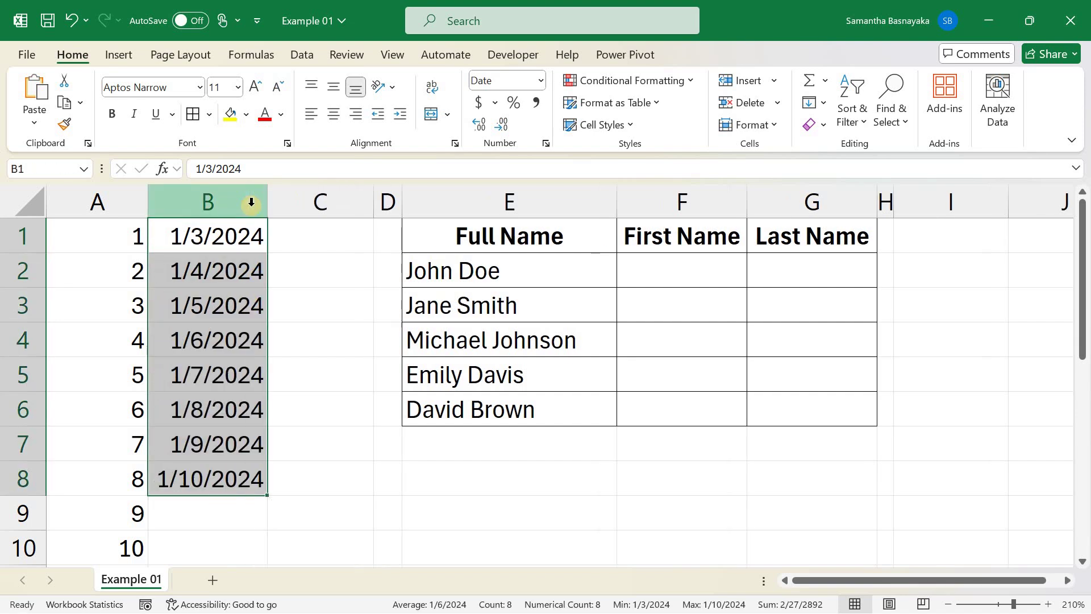
click(313, 239)
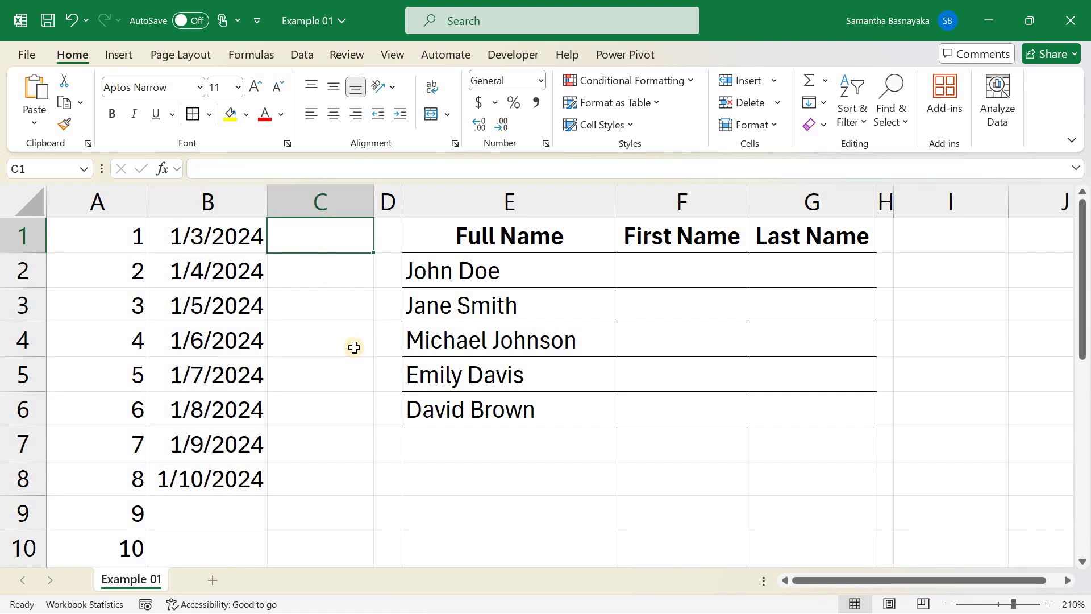
text(Mond)
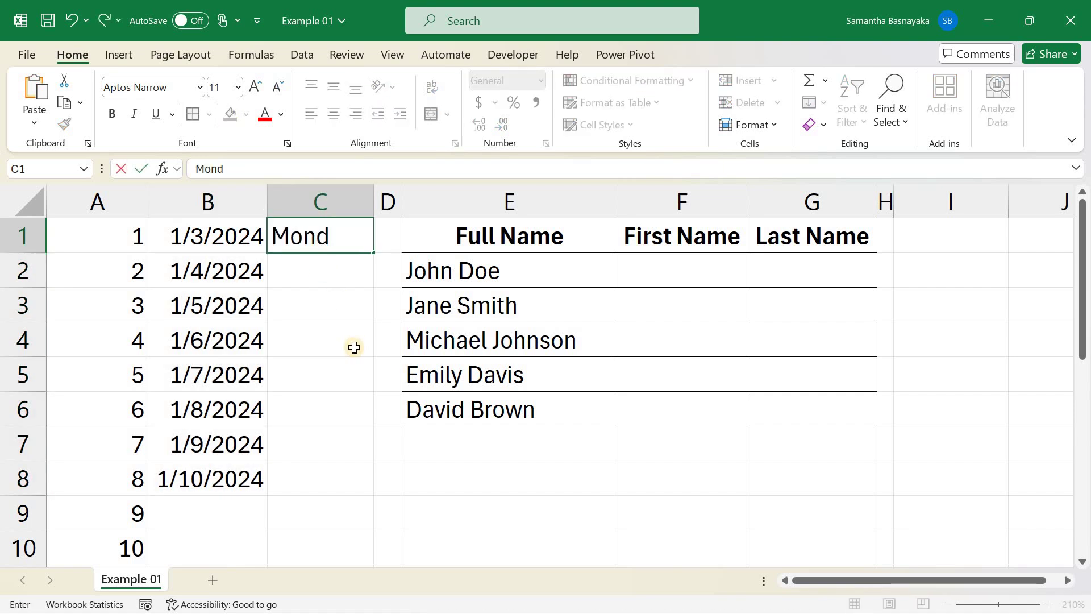
text(ay)
key(Return)
click(361, 242)
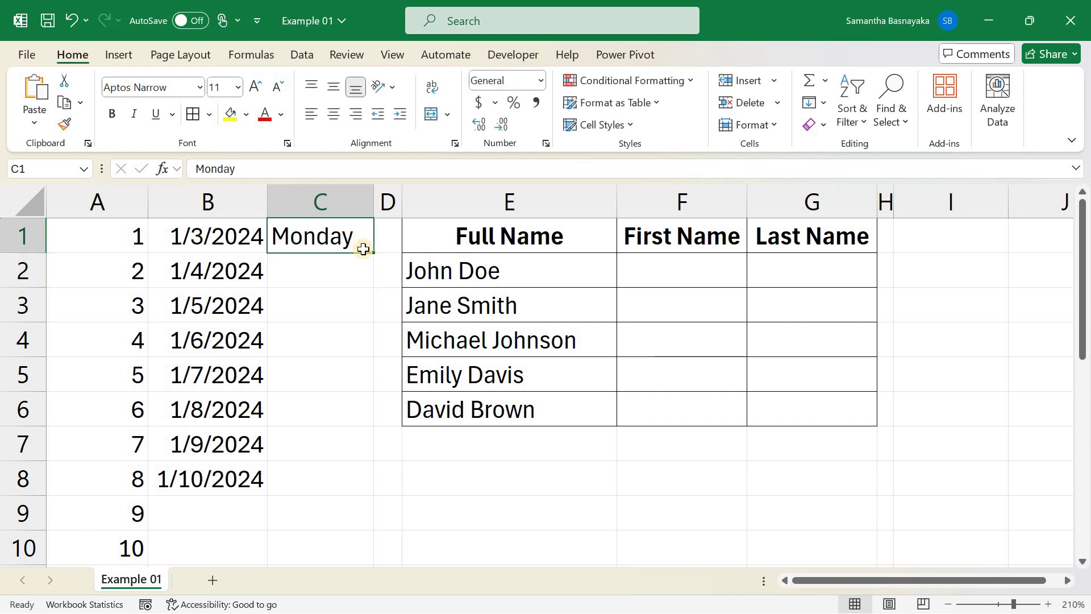
drag(372, 252, 347, 451)
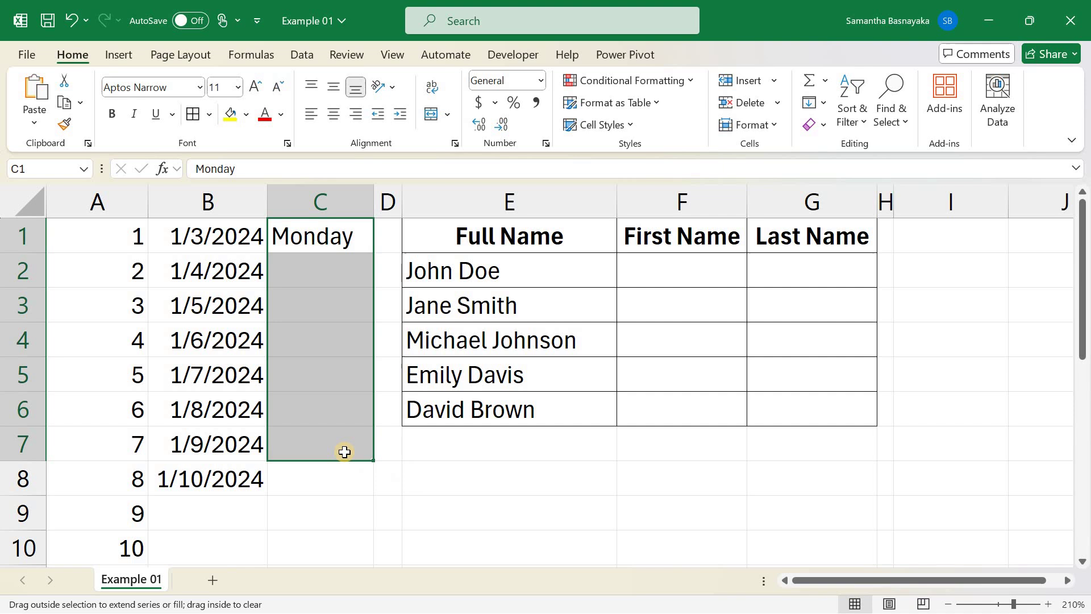
double_click(373, 202)
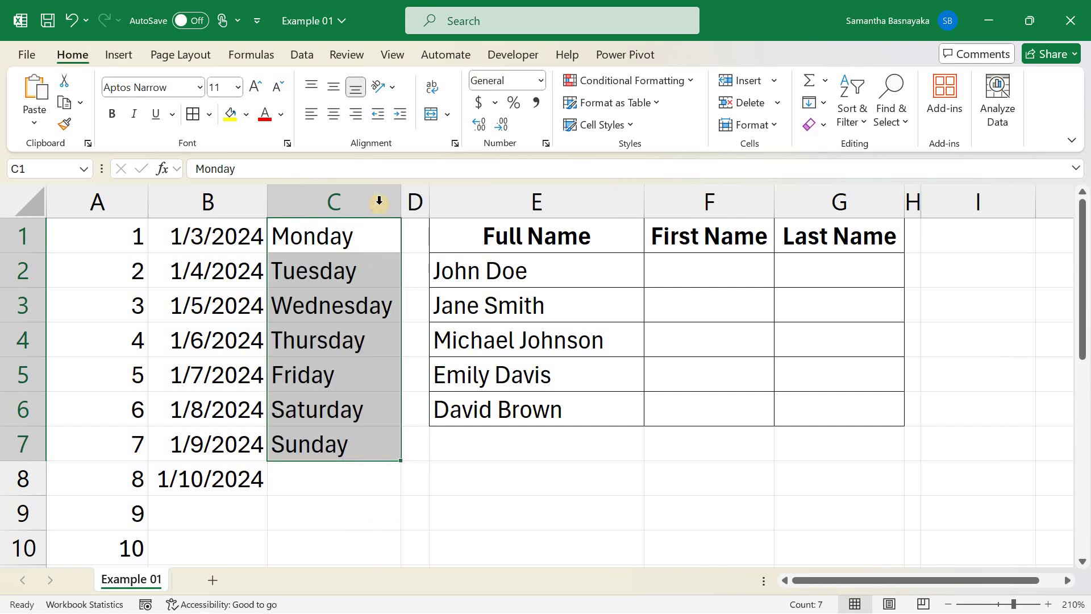
click(416, 235)
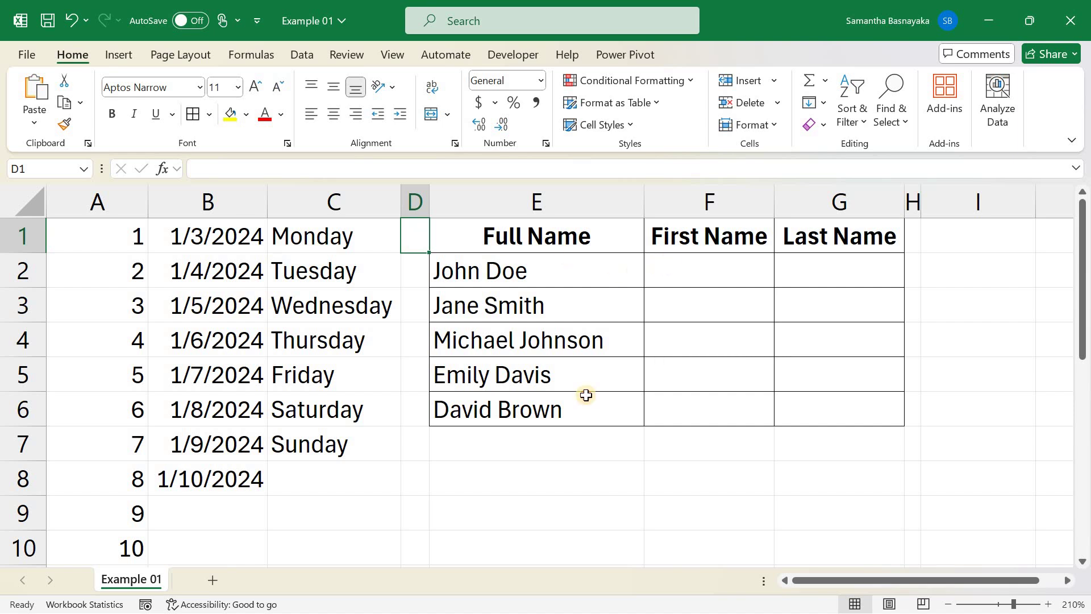
- Enter John and Jane, then accept Flash Fill for Michael, Emily and David
drag(585, 395, 628, 271)
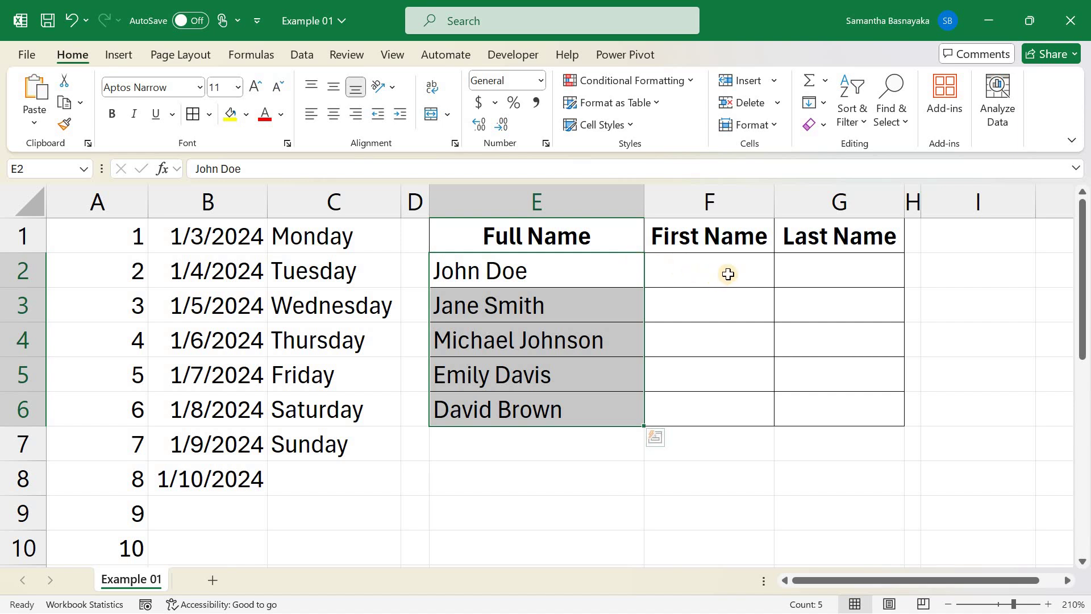
click(751, 276)
key(Right)
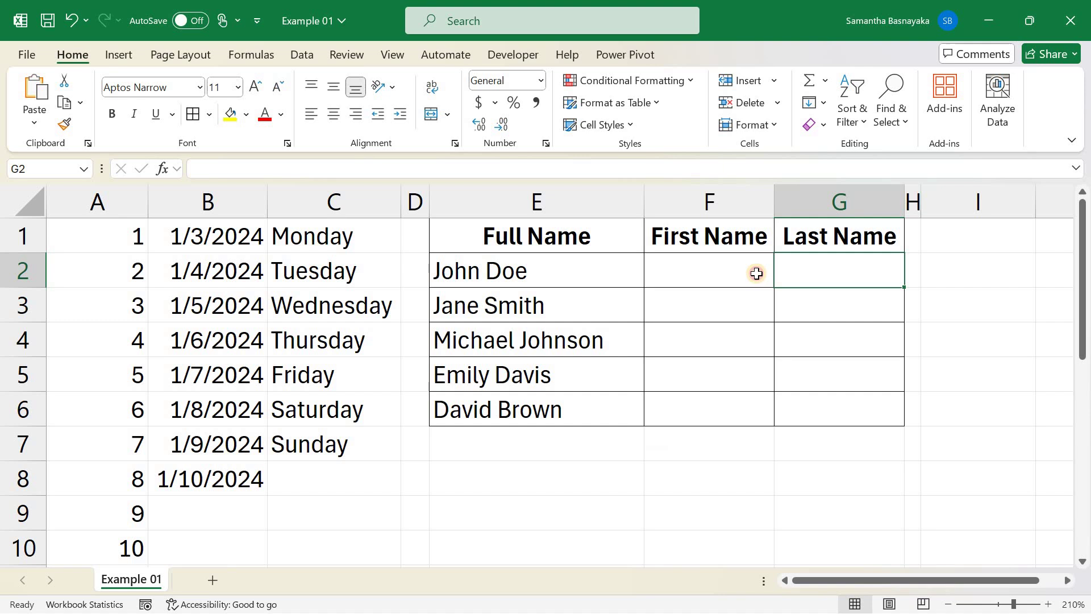
key(Left)
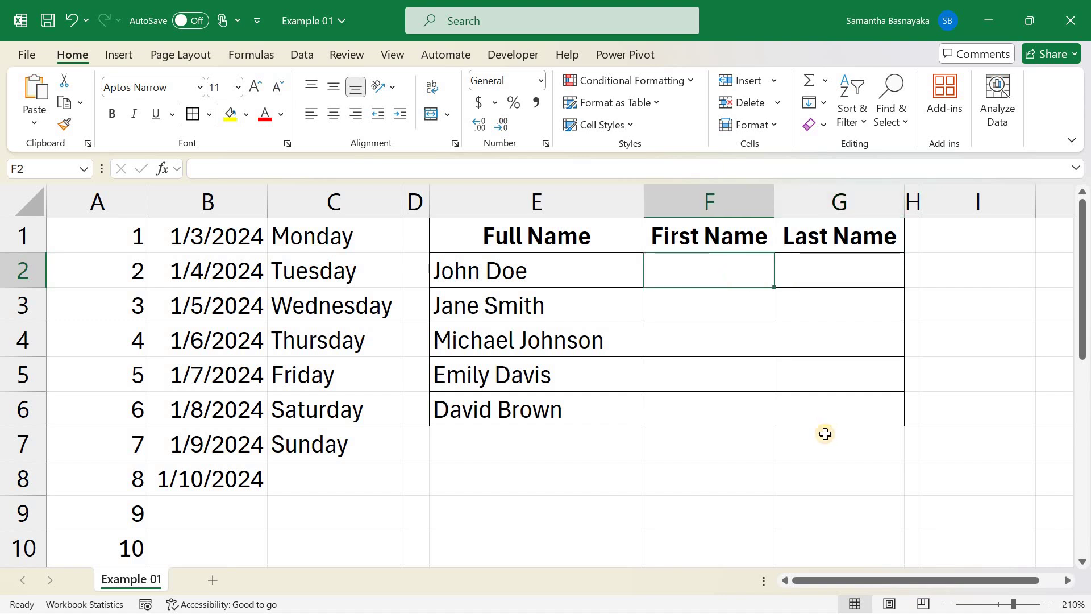
text(John)
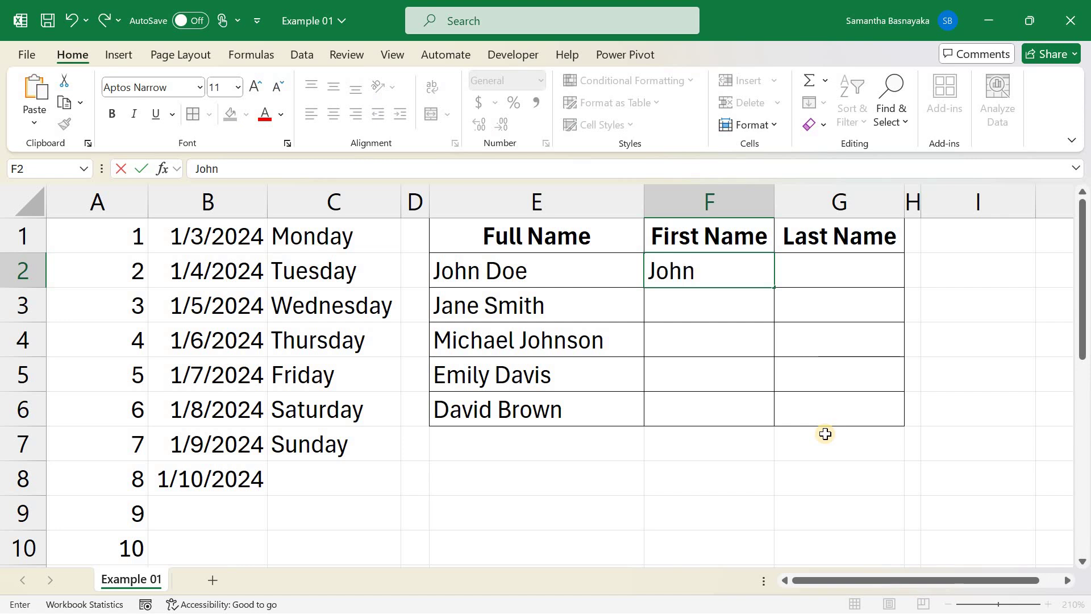
key(Return)
text(Jane)
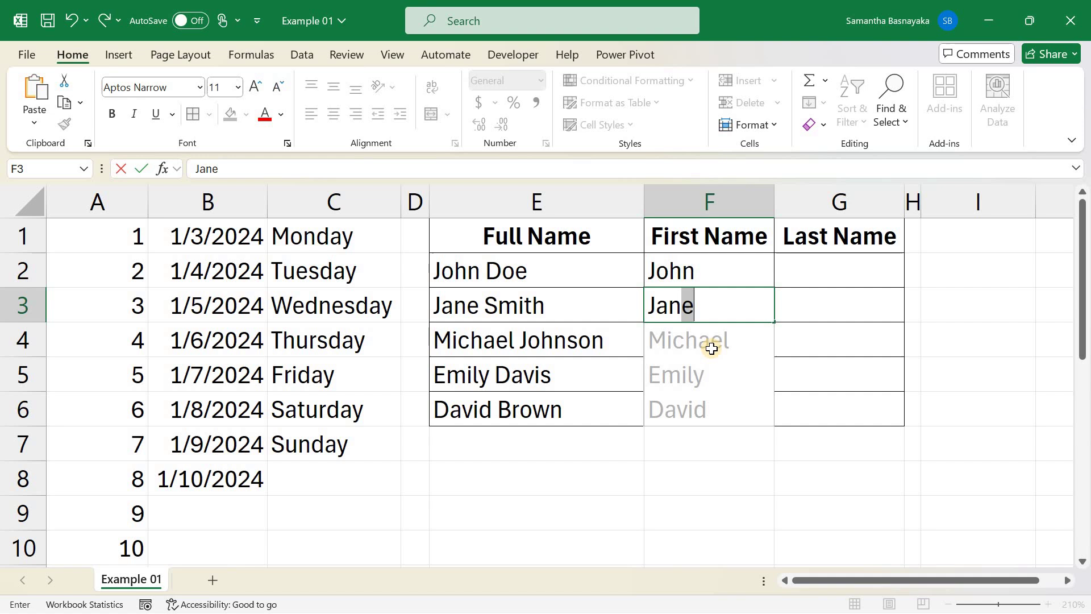
key(Return)
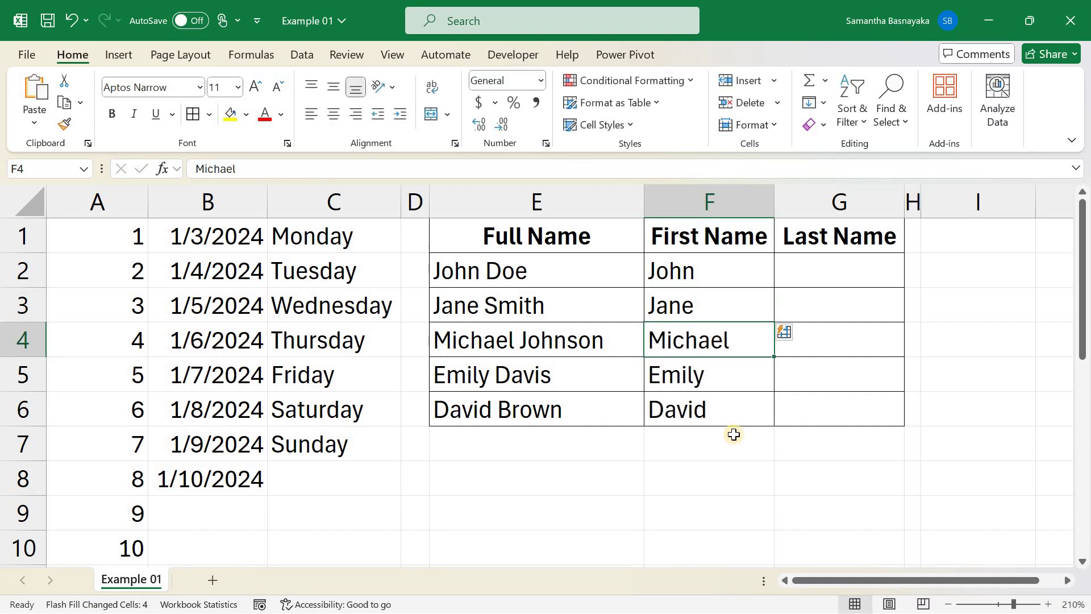
- Enter Doe and Smith in G2:G3, then accept Flash Fill for Johnson, Davis and Brown
click(863, 270)
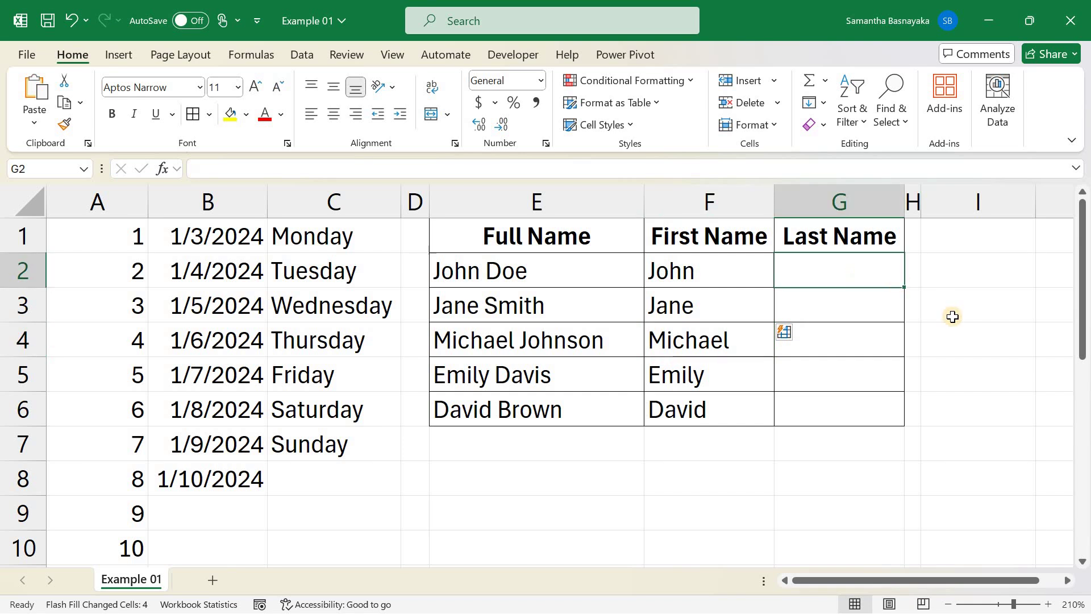
text(Doe)
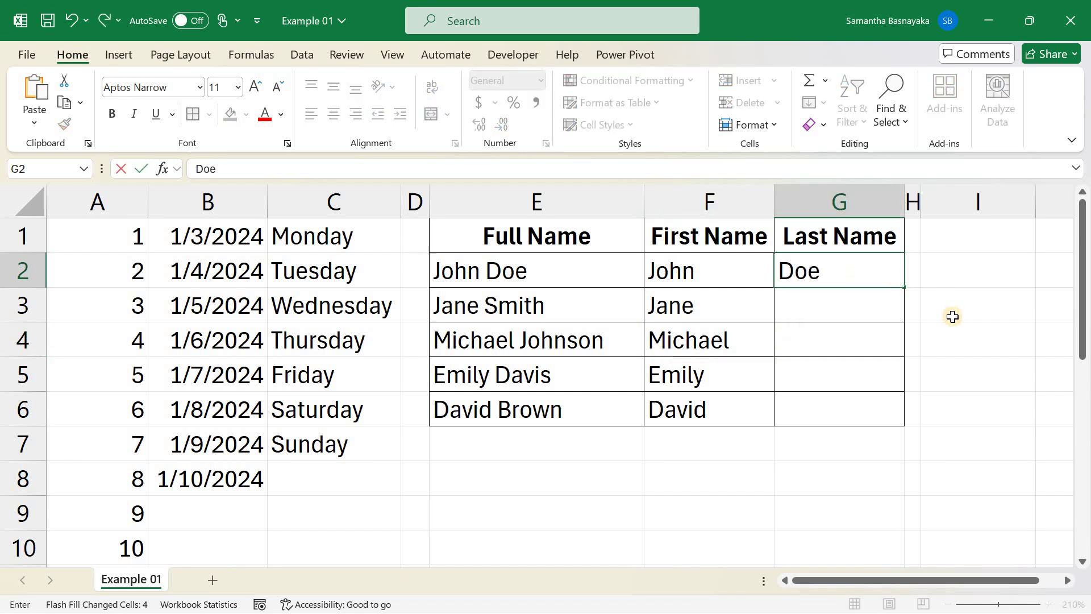
key(Return)
text(Smith)
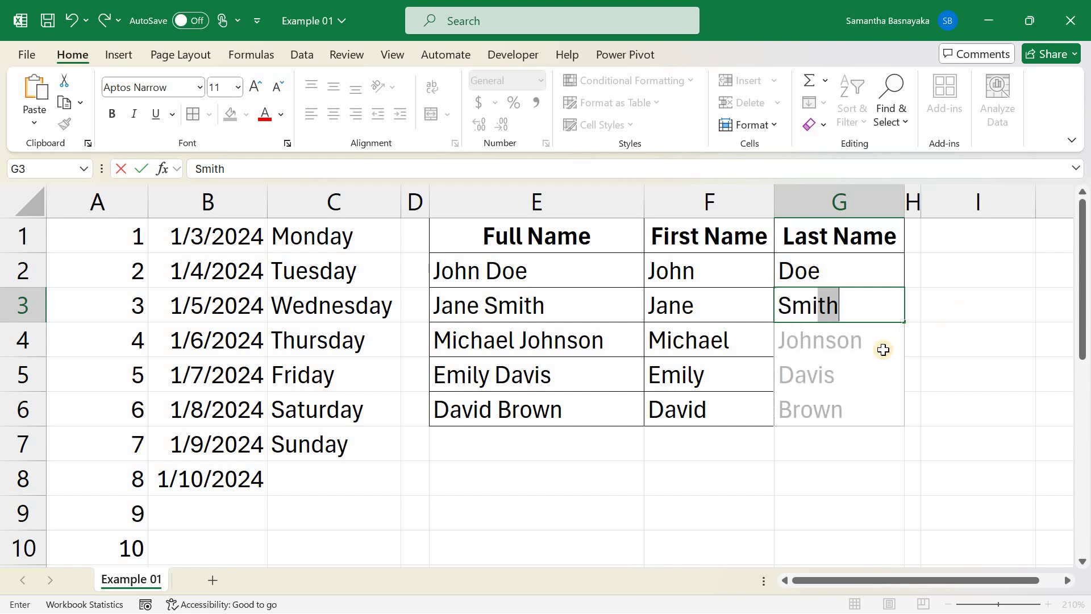
key(Return)
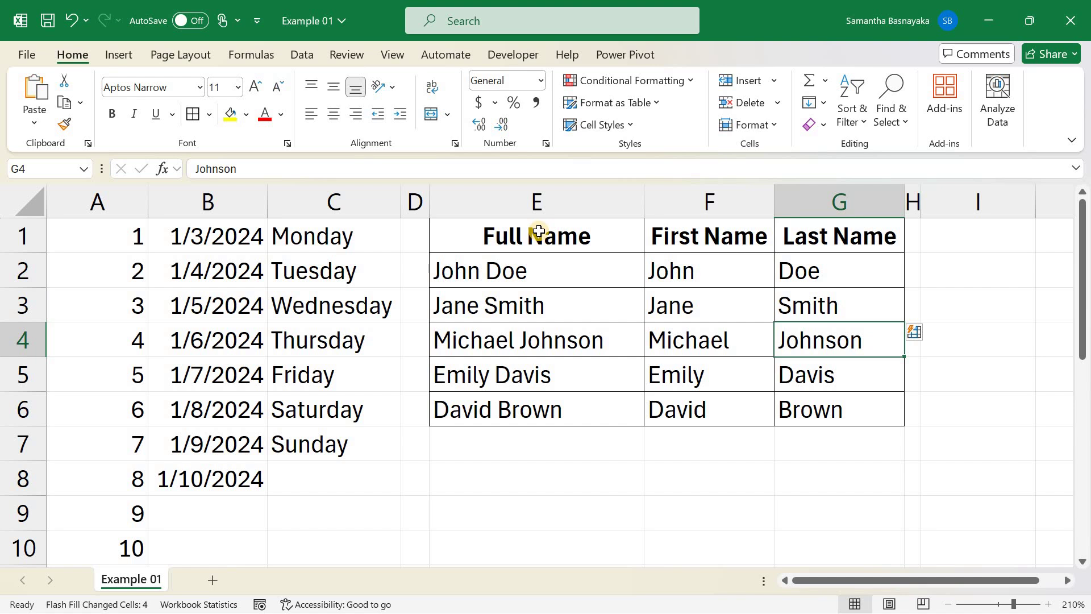
click(491, 236)
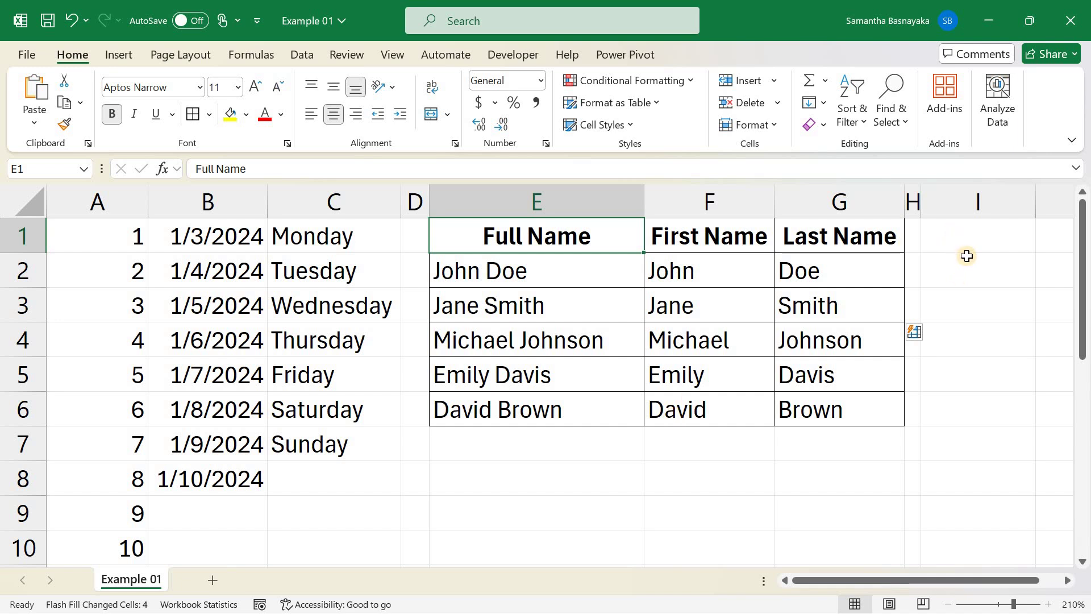
- Enter 100, 200 and 300 in I1:I3 and extend the series to 600 in I6
click(981, 241)
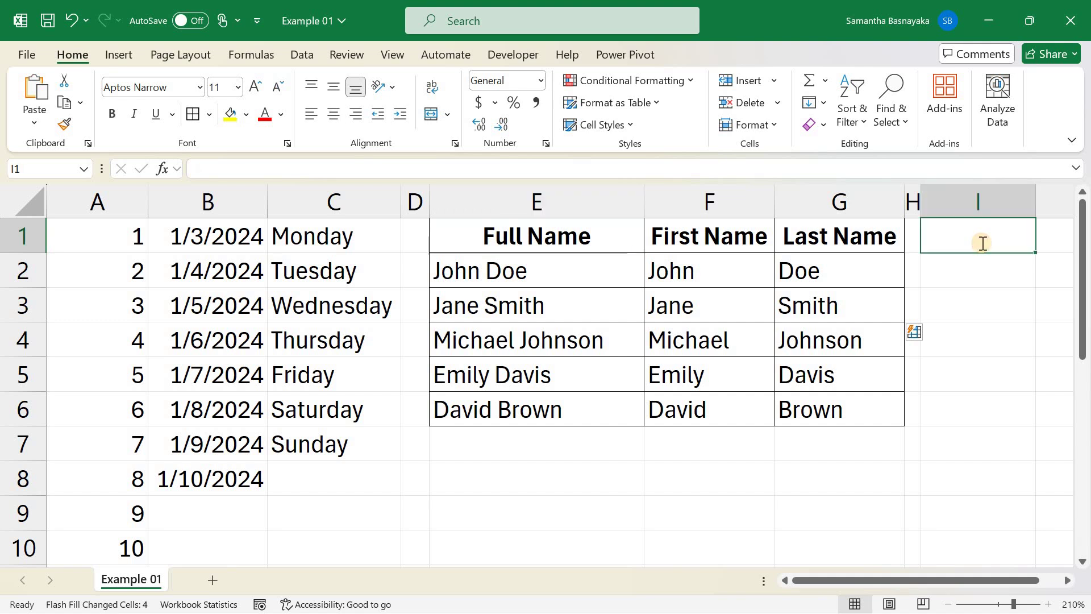
text(100)
key(Return)
text(200)
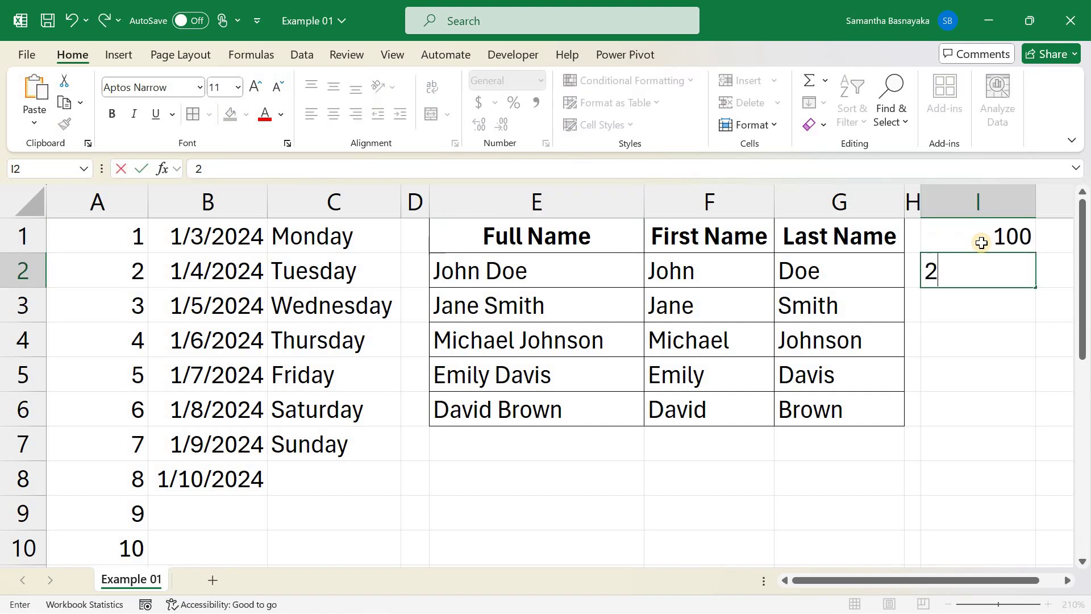
key(Return)
text(300)
key(Return)
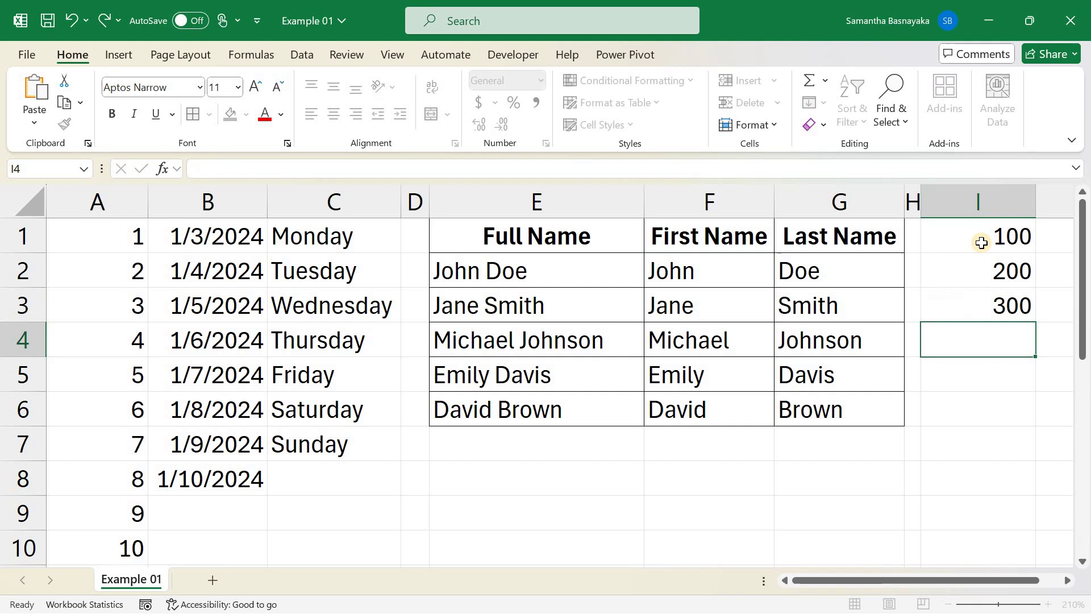
mouse_move(995, 239)
mouse_down()
mouse_move(999, 302)
mouse_move(1034, 425)
mouse_up()
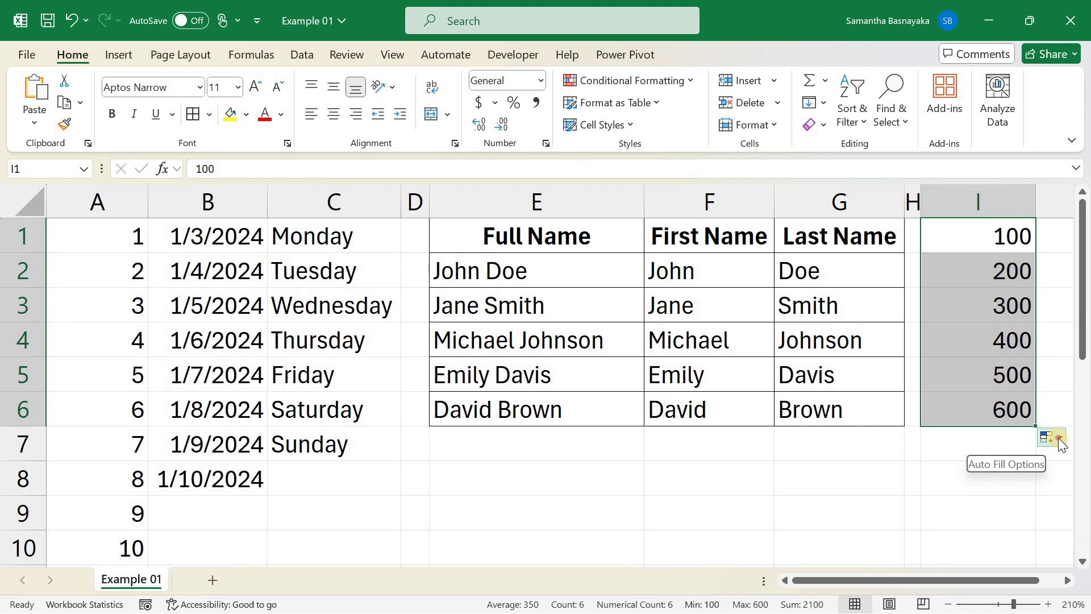
click(1058, 437)
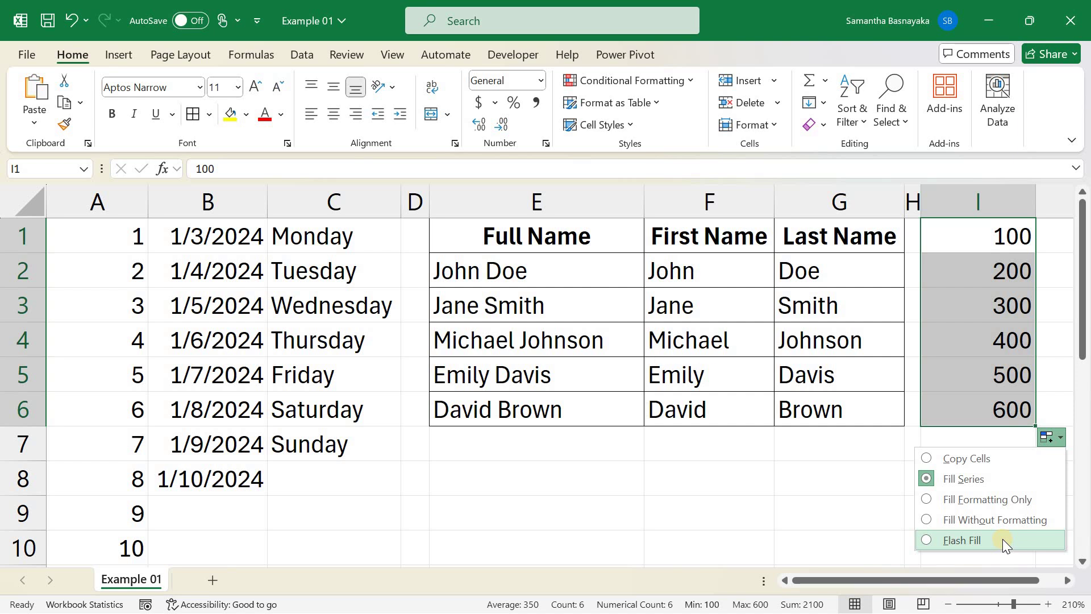
click(620, 512)
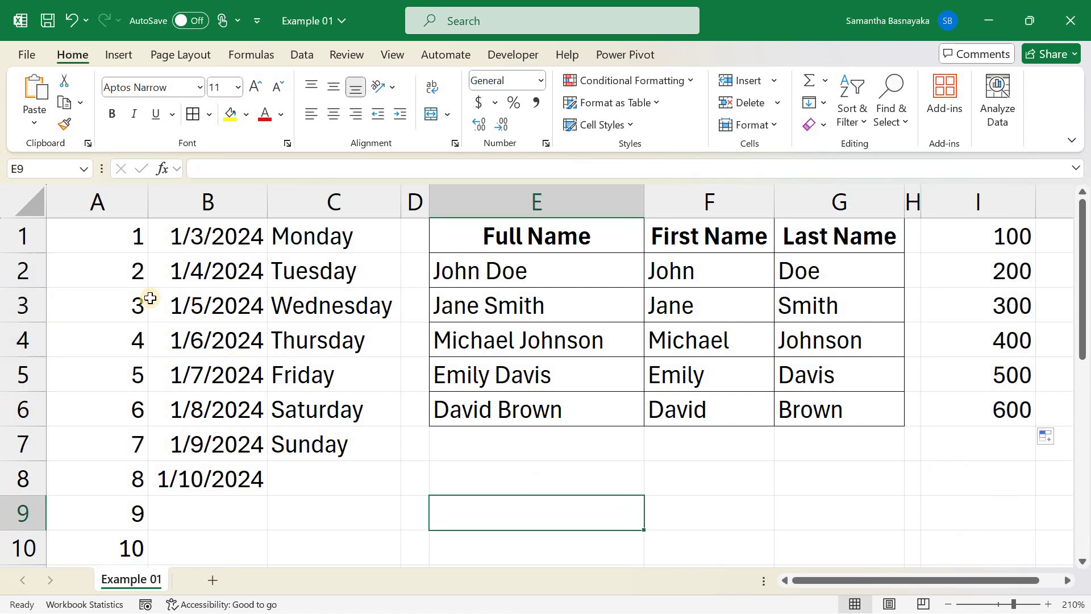
click(106, 203)
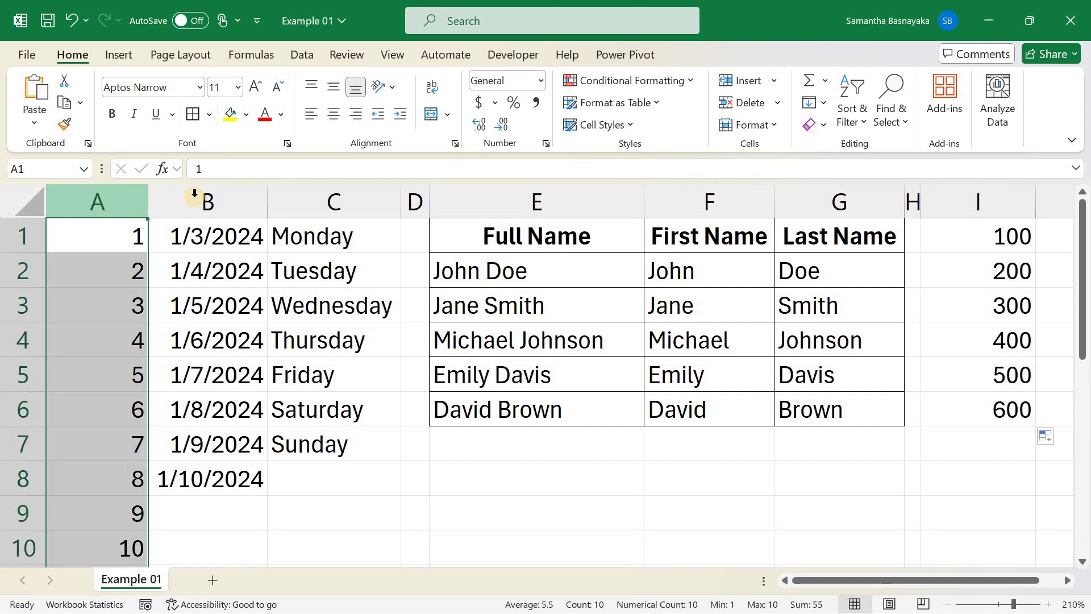
click(195, 197)
click(317, 205)
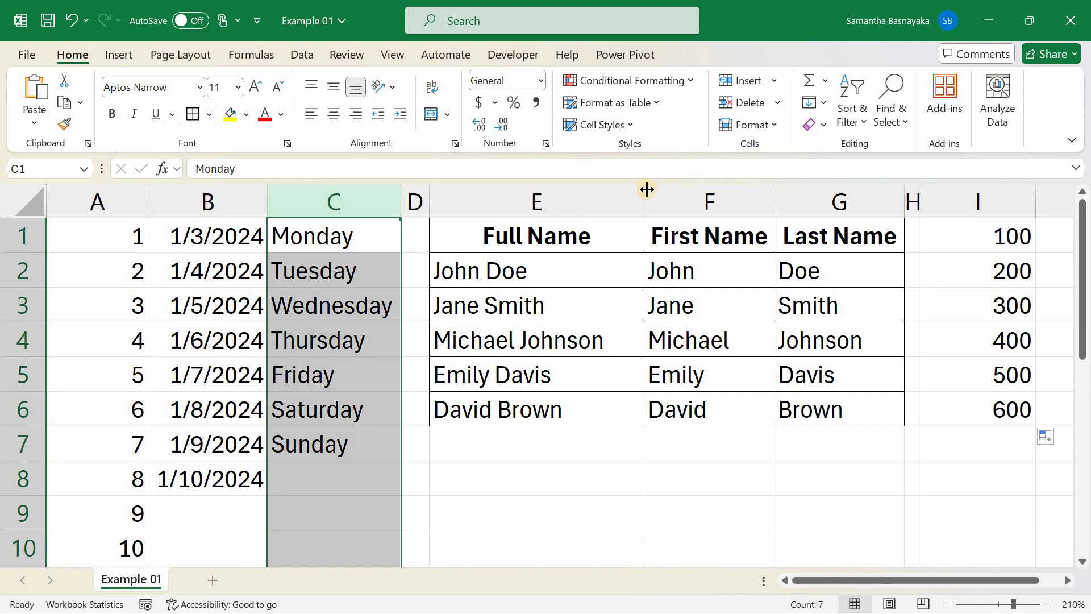